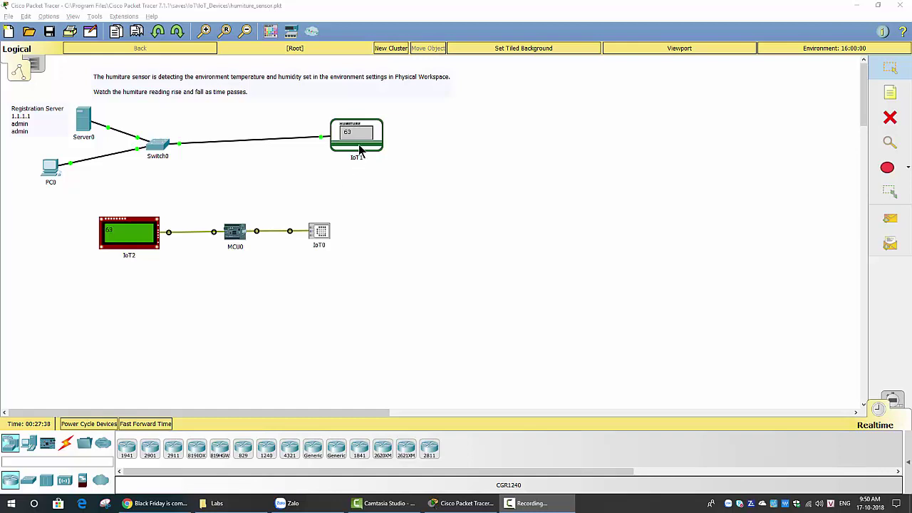
Move IoT1 left beside the switch and shift the IoT2–MCU0–IoT0 chain down-left on the canvas
left_click_drag(360, 149, 284, 154)
left_click_drag(80, 198, 384, 299)
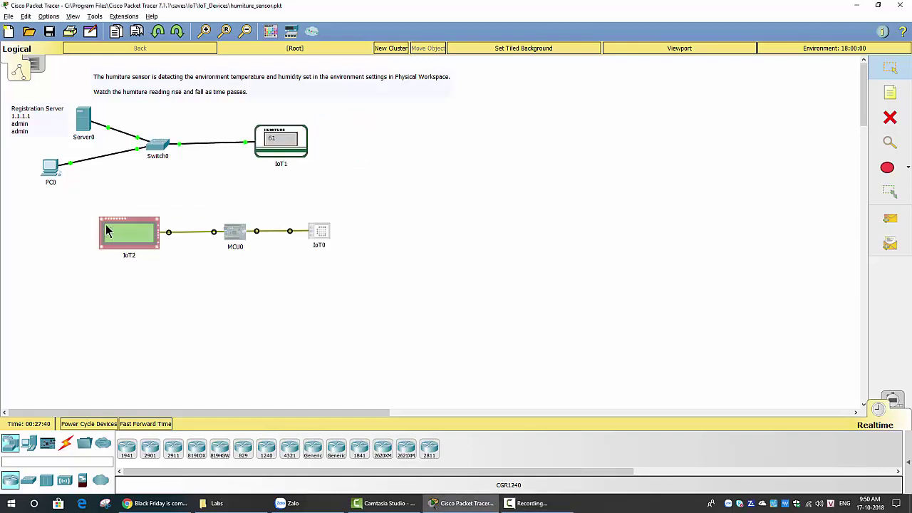
left_click_drag(107, 229, 89, 301)
left_click(138, 196)
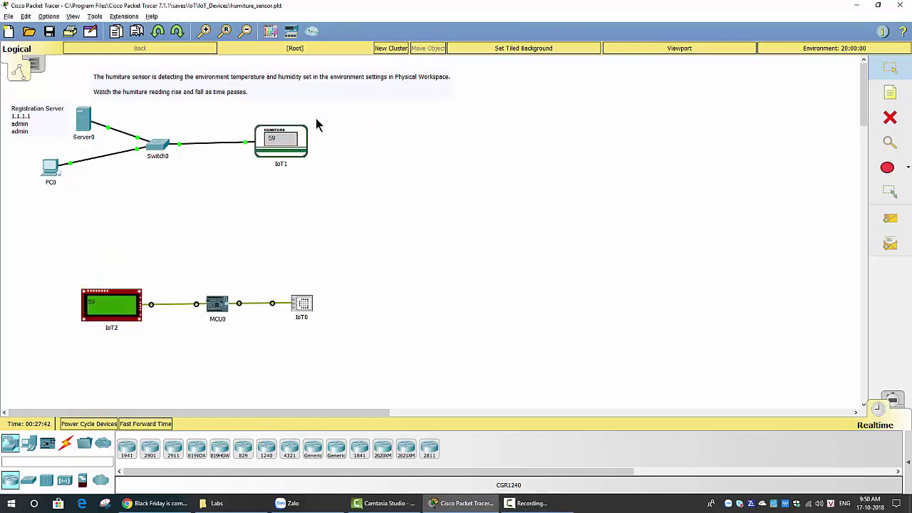
left_click_drag(337, 117, 23, 207)
left_click(196, 204)
left_click(294, 139)
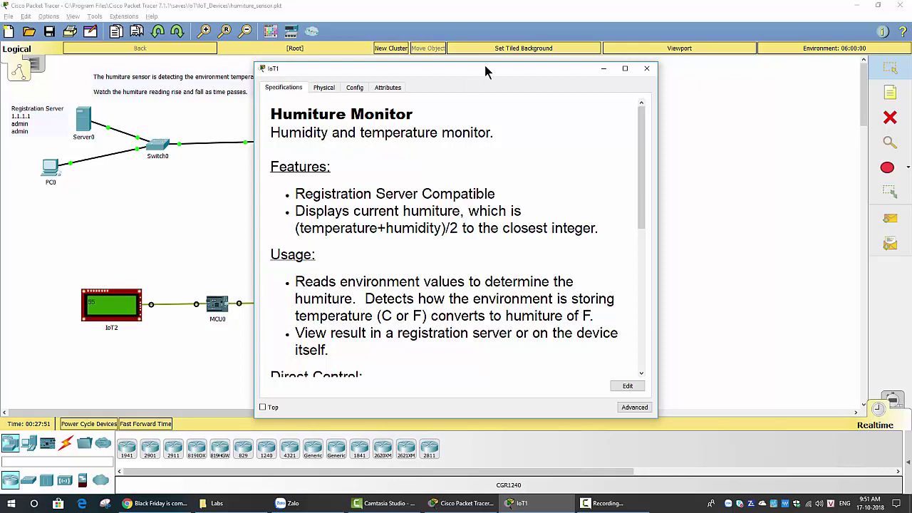
left_click_drag(485, 71, 462, 135)
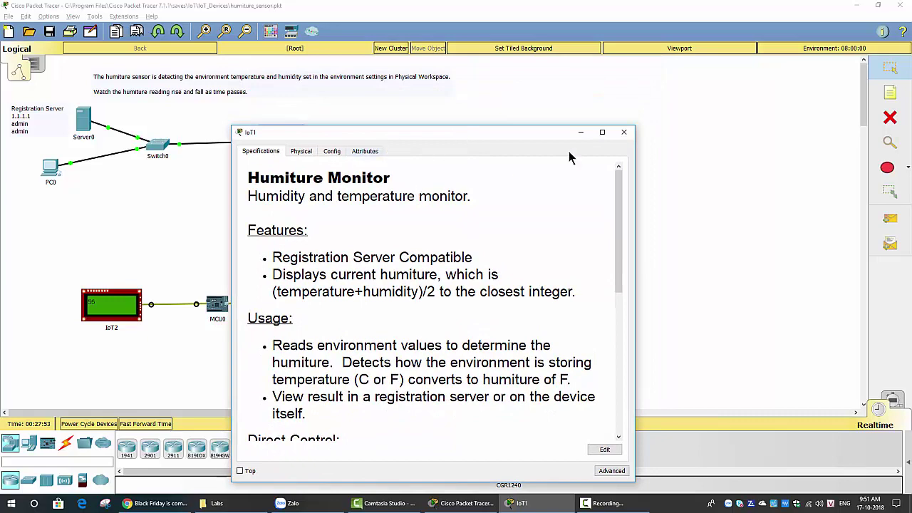
left_click(624, 132)
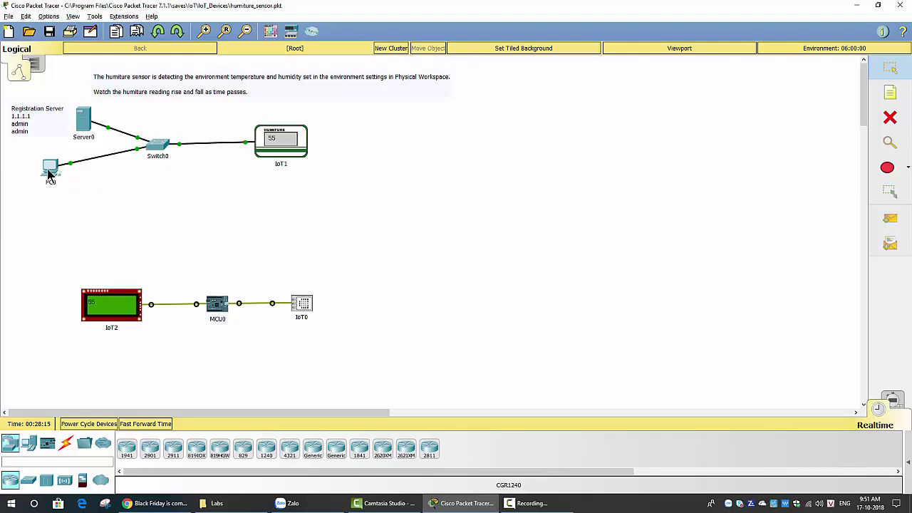
Nudge PC0 slightly right and open its device window on the Physical view
left_click_drag(49, 171, 69, 175)
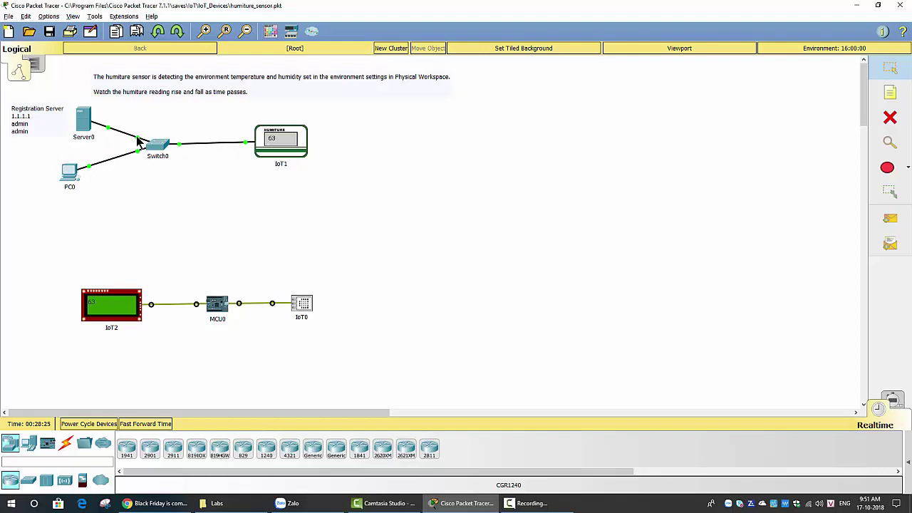
left_click(69, 173)
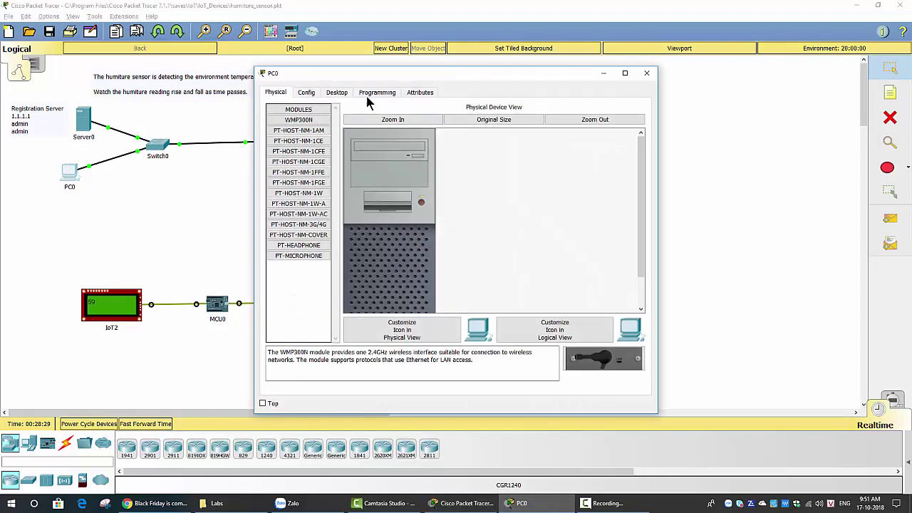
Open PC0's Web Browser and load the registration server at 1.1.1.1
left_click(342, 93)
left_click(600, 145)
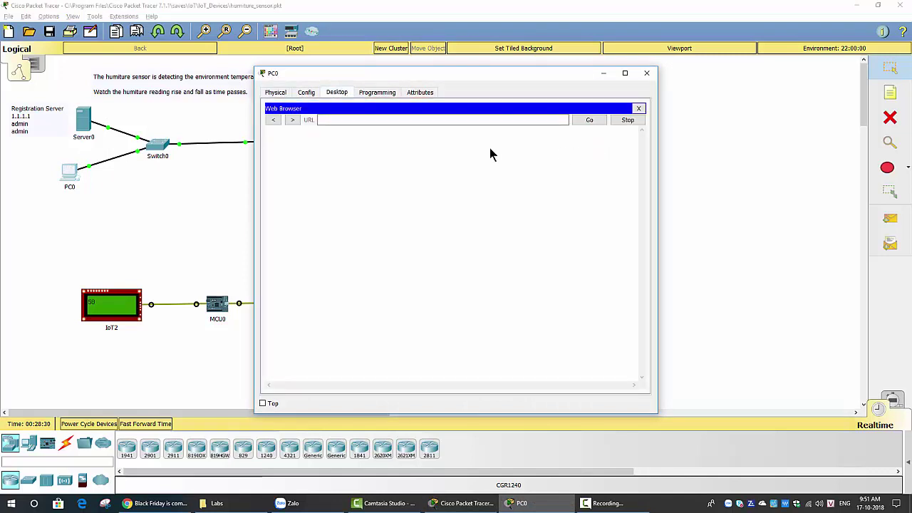
left_click(419, 121)
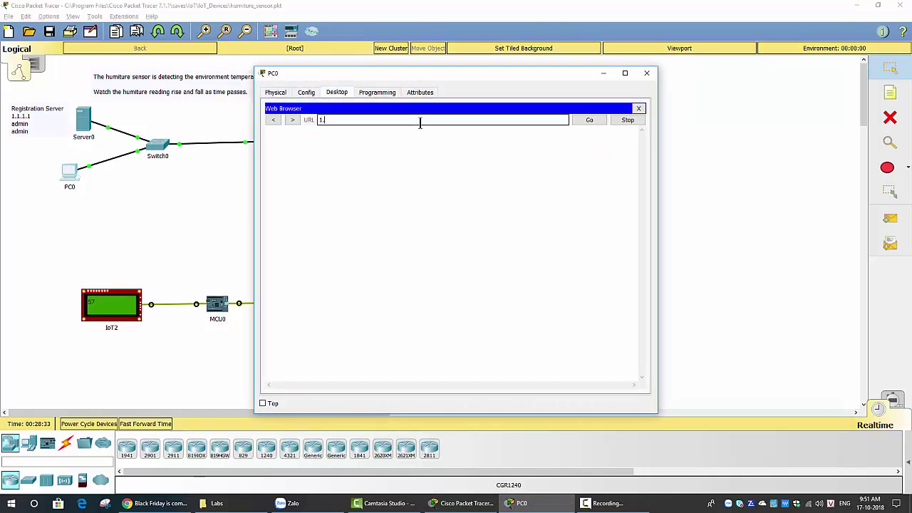
type("1.1.1.1")
key("Return")
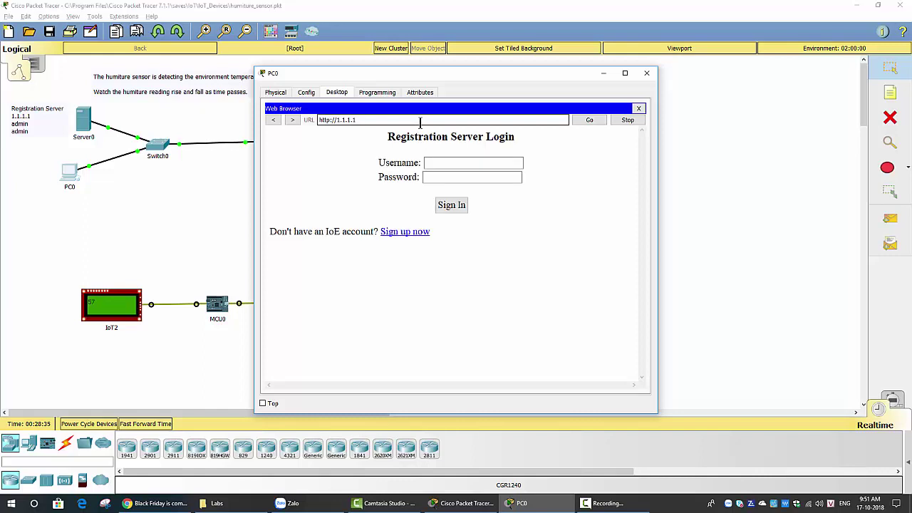
Log in with the server's admin credentials and expand IoT1 to show its Humitor reading
left_click(445, 164)
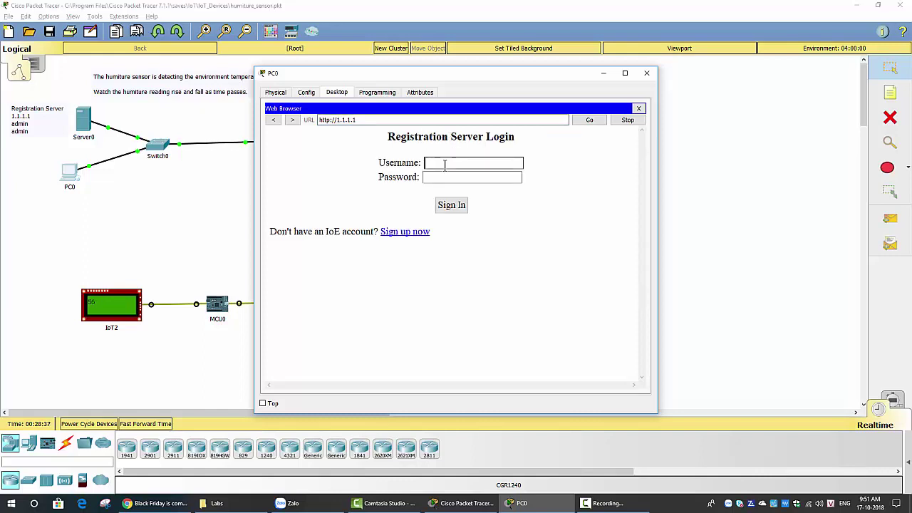
type("admin")
key("Tab")
type("admin")
key("Return")
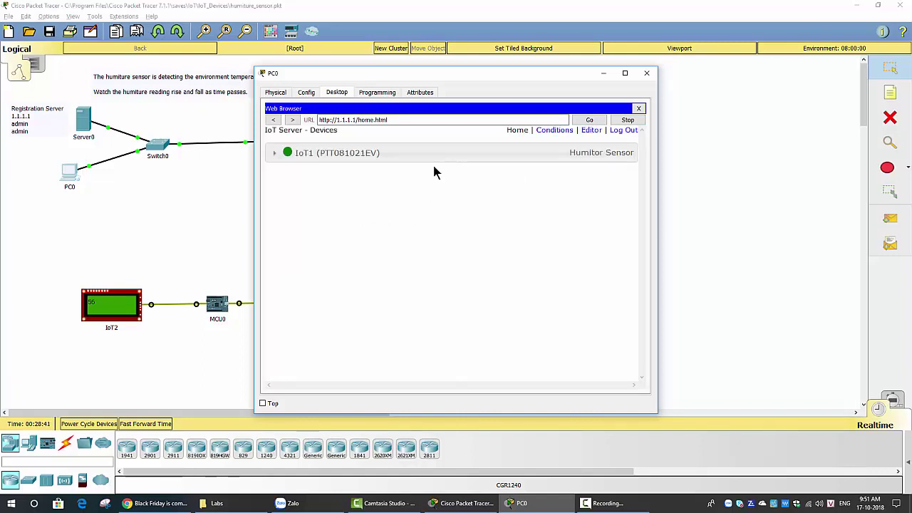
left_click(305, 160)
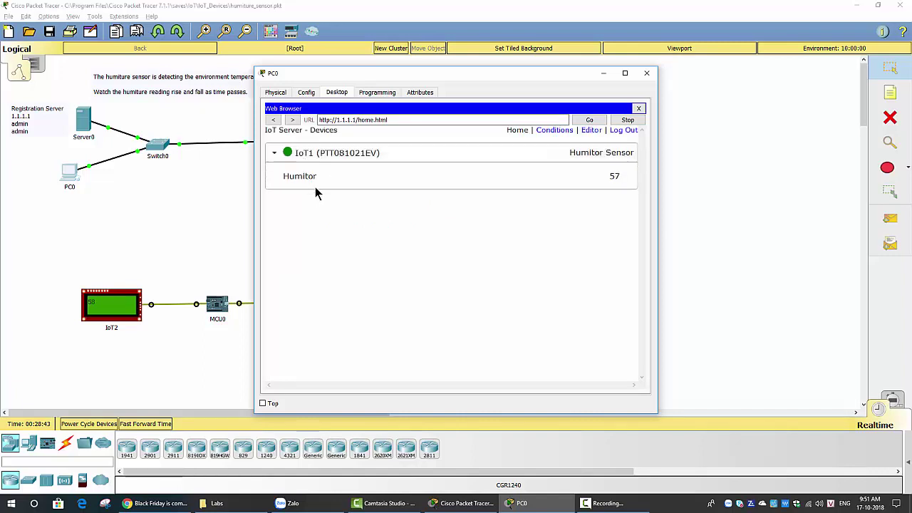
Slide the PC0 window right and down, then close it
left_click_drag(464, 76, 505, 73)
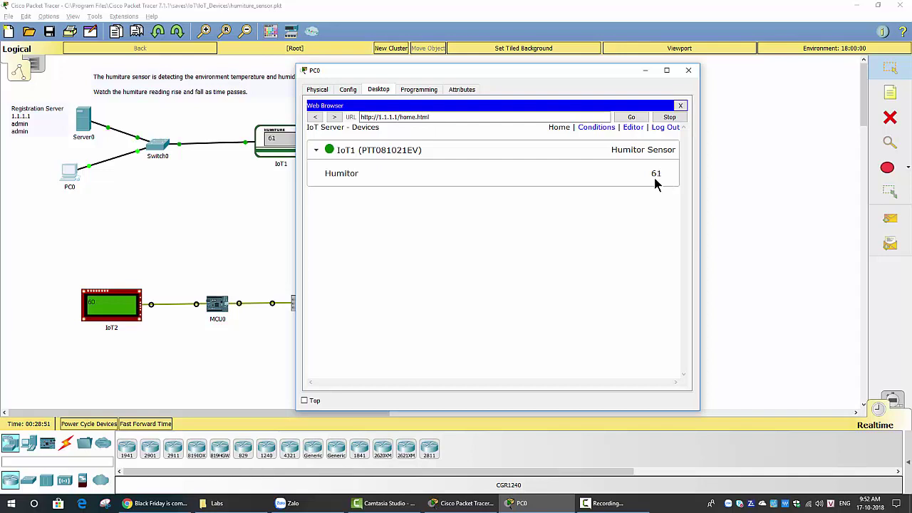
left_click_drag(593, 75, 626, 100)
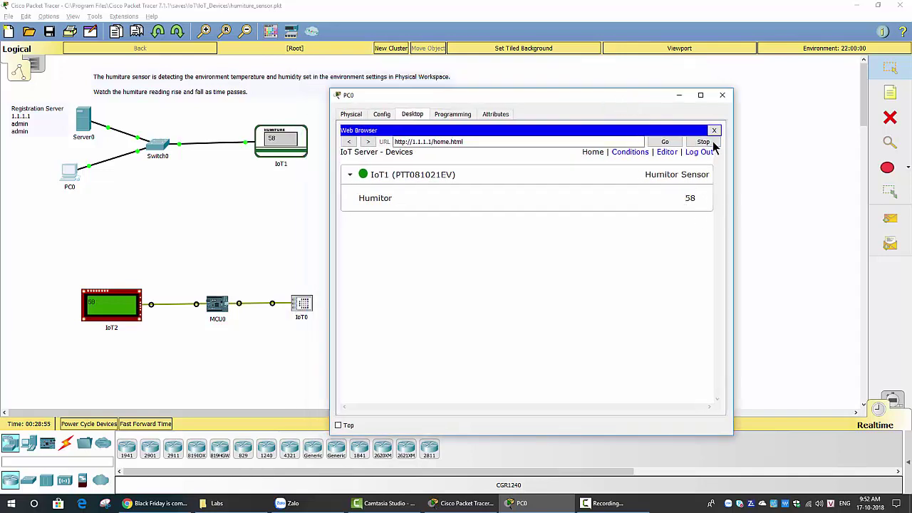
left_click(726, 102)
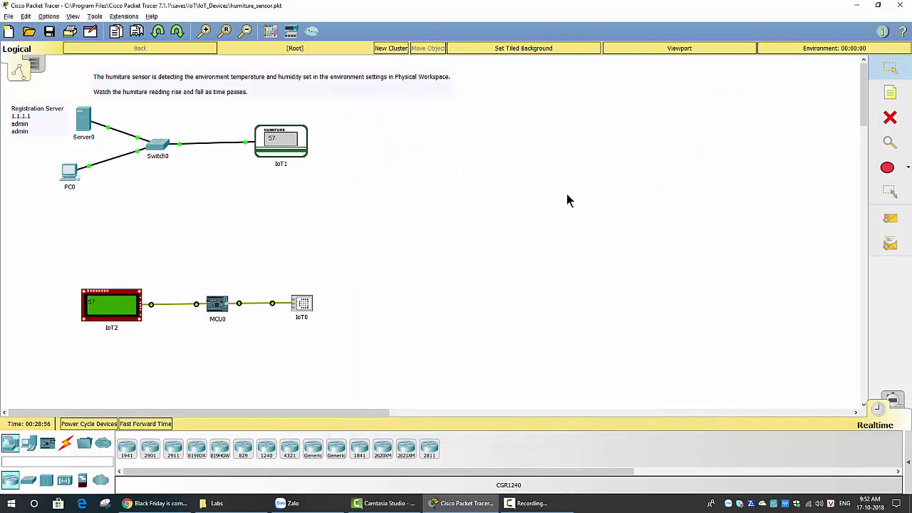
Move the IoT2, MCU0 and IoT0 group up and to the right
scroll(311, 192, "down", 2)
left_click_drag(369, 203, 32, 320)
left_click_drag(114, 265, 262, 211)
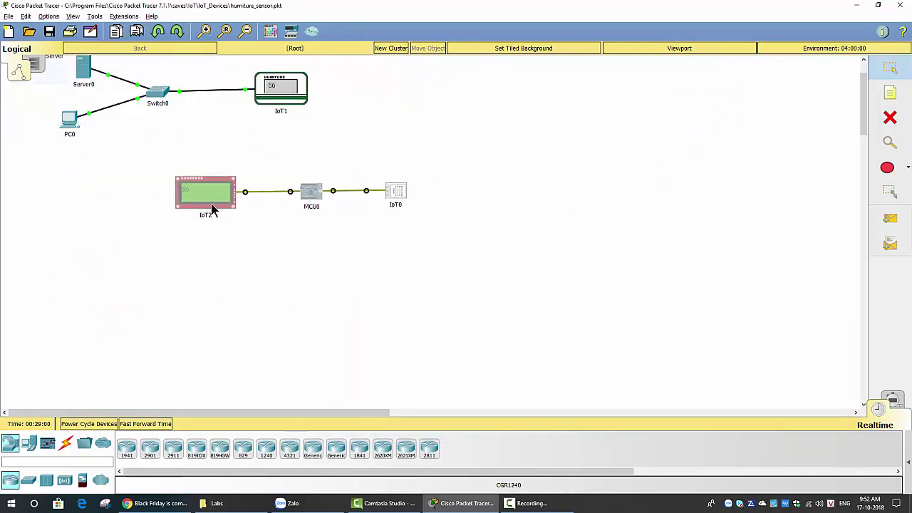
left_click(529, 190)
Open IoT0's device window on its Humiture Sensor specifications
scroll(420, 220, "up", 2)
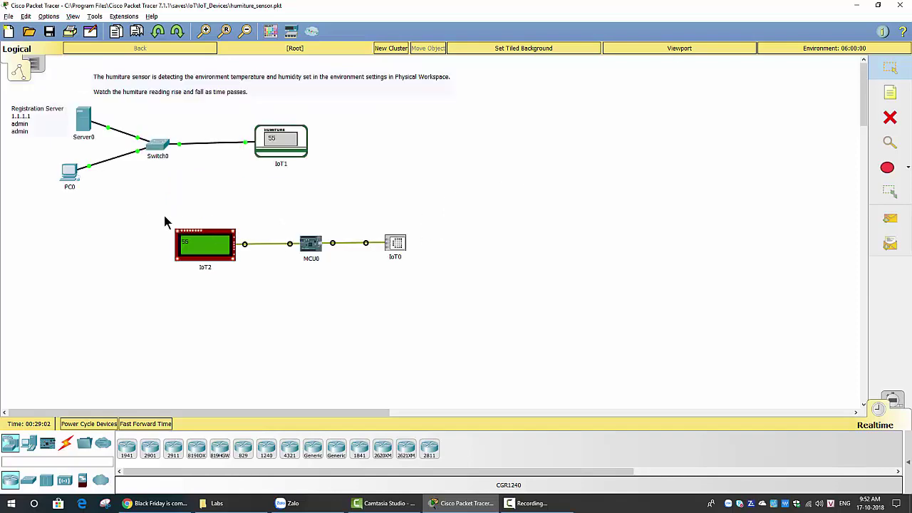
left_click_drag(429, 216, 384, 281)
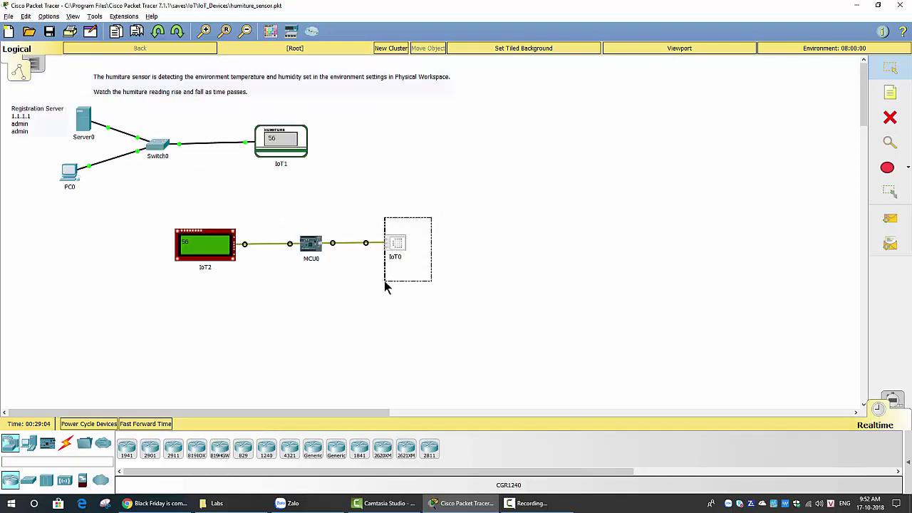
left_click(393, 246)
Move the IoT0 window aside to reveal IoT1, close it, and select MCU0
left_click_drag(406, 77, 458, 81)
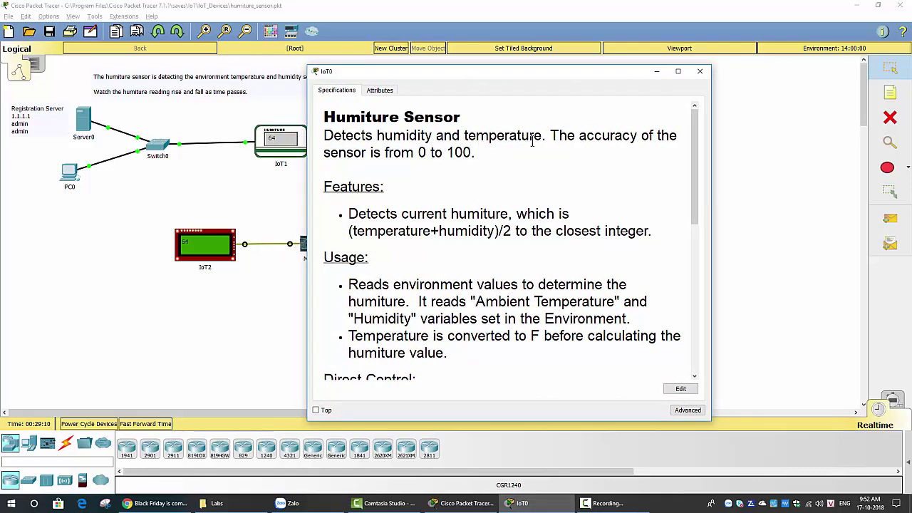
left_click(699, 71)
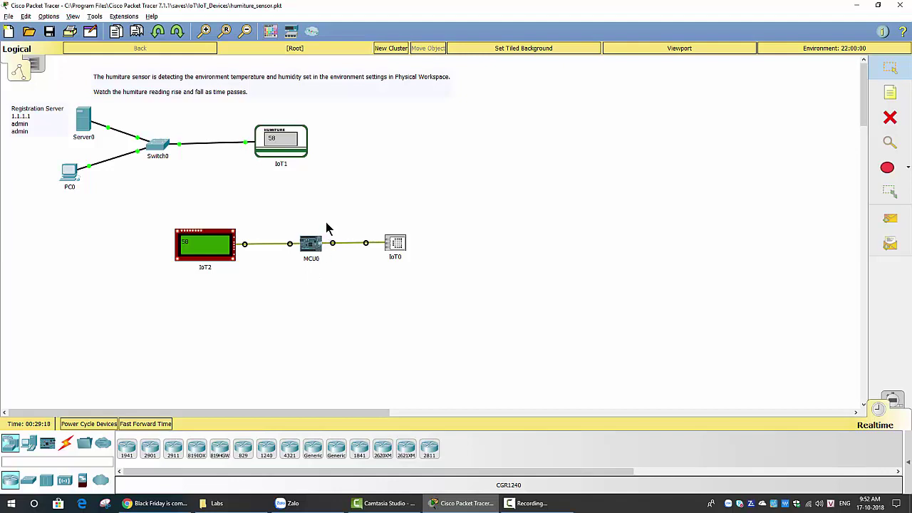
left_click(311, 251)
Reopen IoT0's details, shift them to the right, and bring the workspace forward
left_click(398, 244)
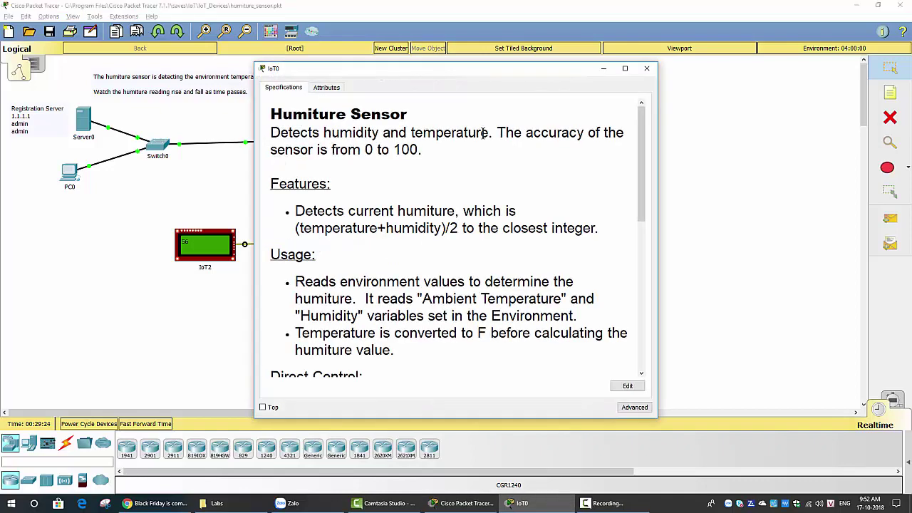
left_click_drag(524, 69, 688, 83)
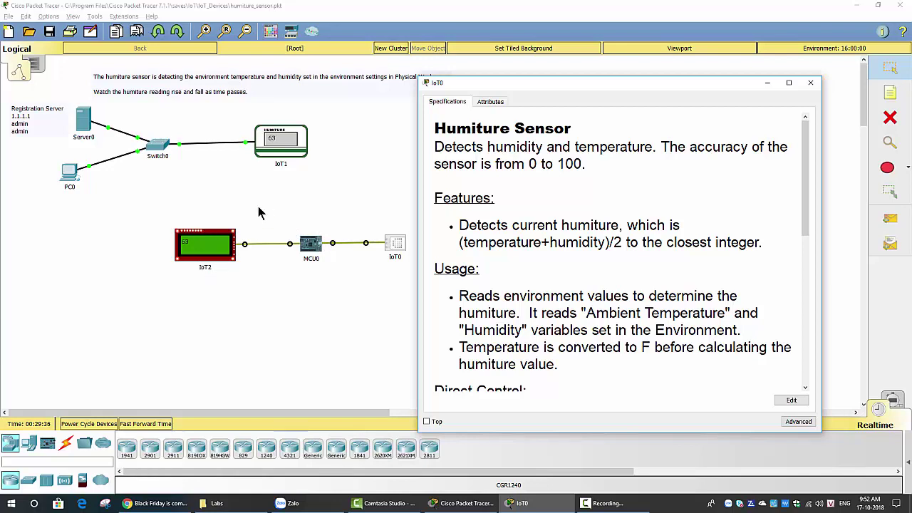
left_click(172, 278)
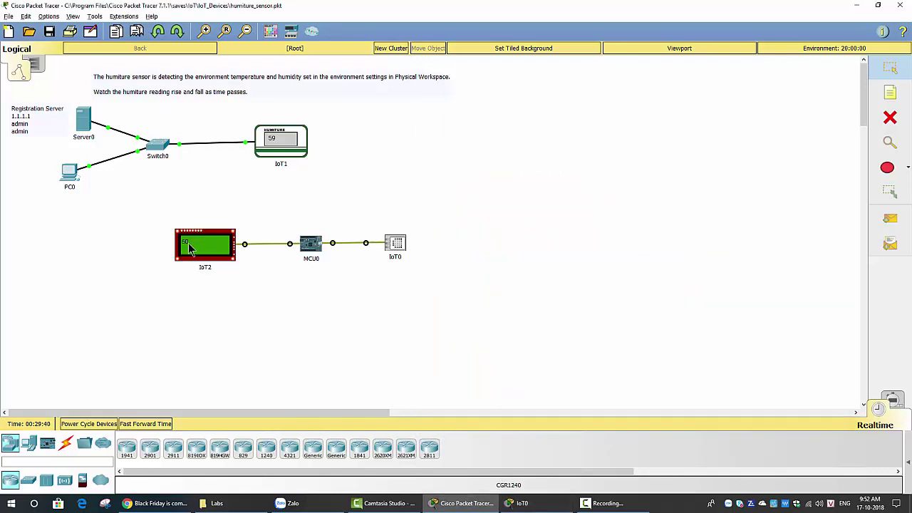
Open the MCU0 microcontroller's window on its Specifications tab
mouse_move(200, 240)
left_click(315, 254)
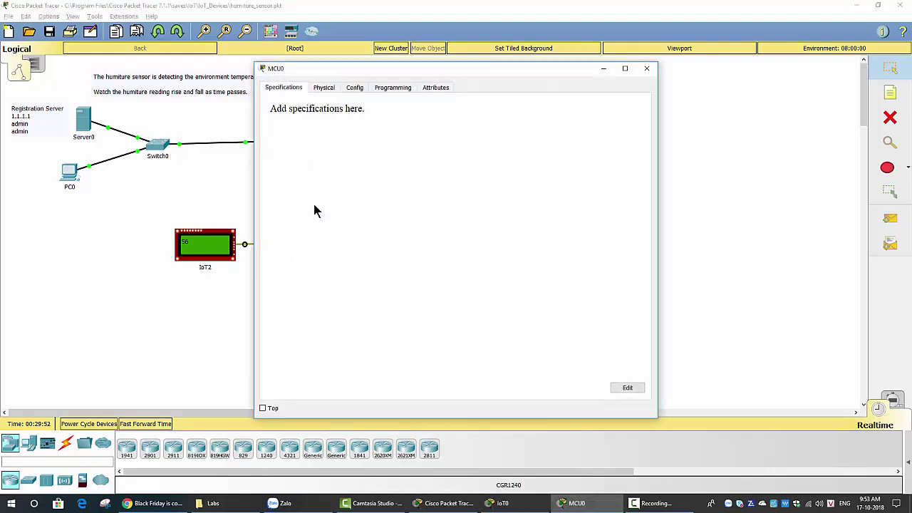
Show MCU0's Programming tab and highlight the whole 14-line main.js script
left_click(389, 90)
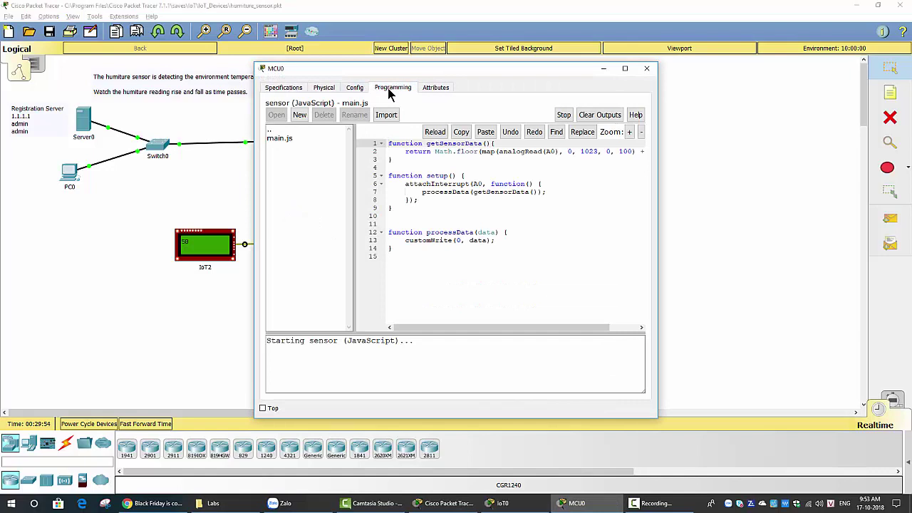
left_click(508, 244)
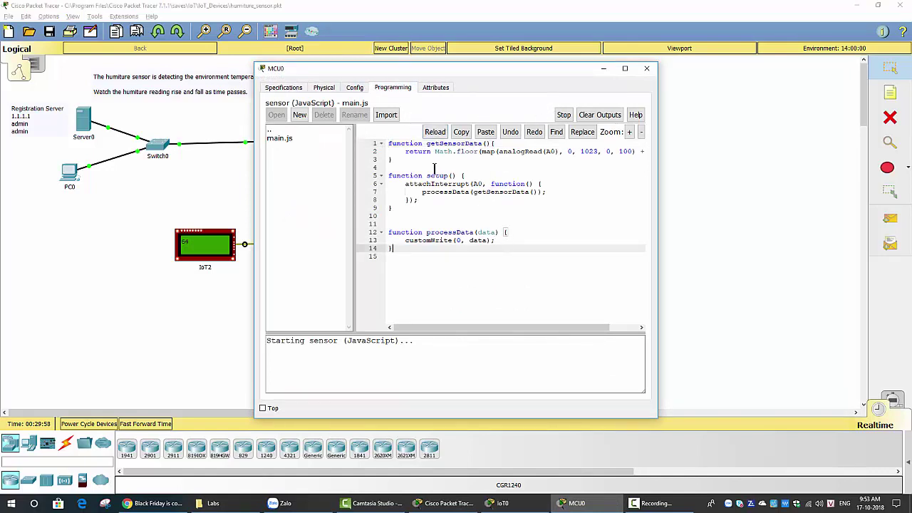
left_click_drag(389, 143, 512, 254)
left_click(525, 269)
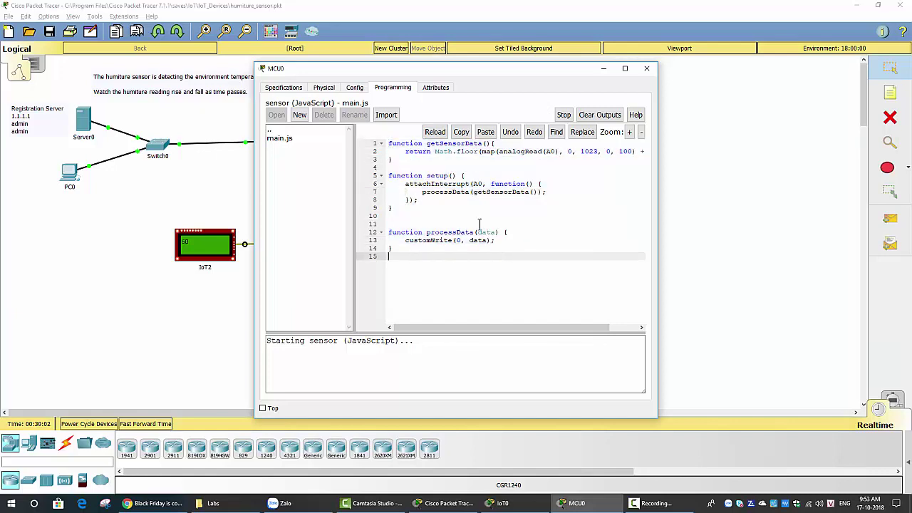
left_click(284, 138)
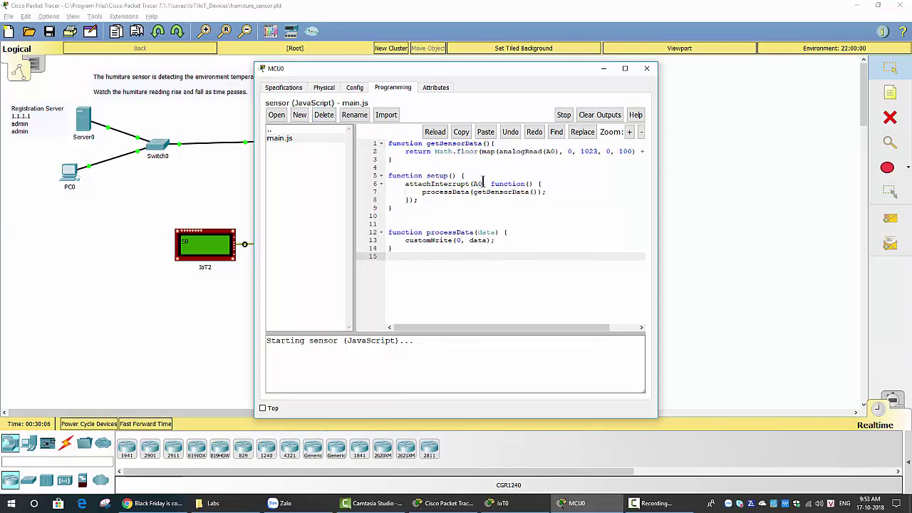
Highlight the getSensorData function and its return line, then the setup() header and processData call
left_click_drag(388, 145, 492, 144)
left_click(488, 160)
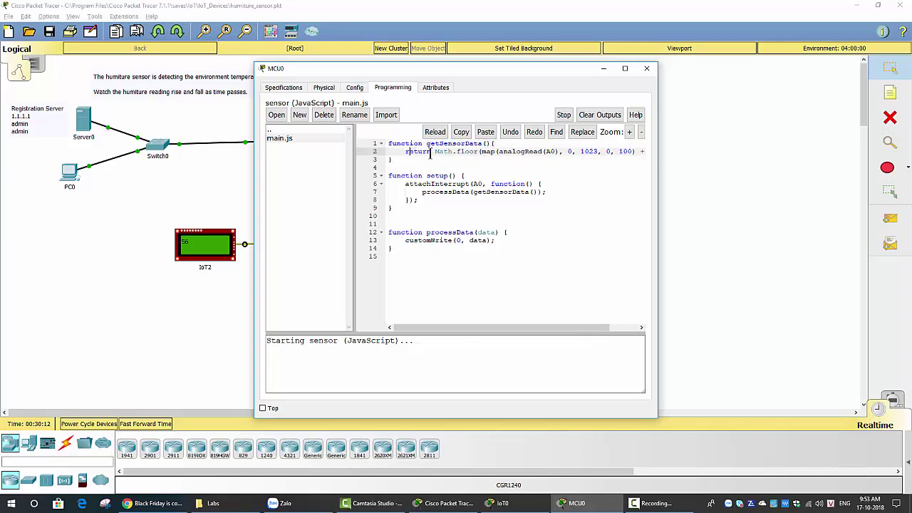
left_click_drag(406, 152, 622, 151)
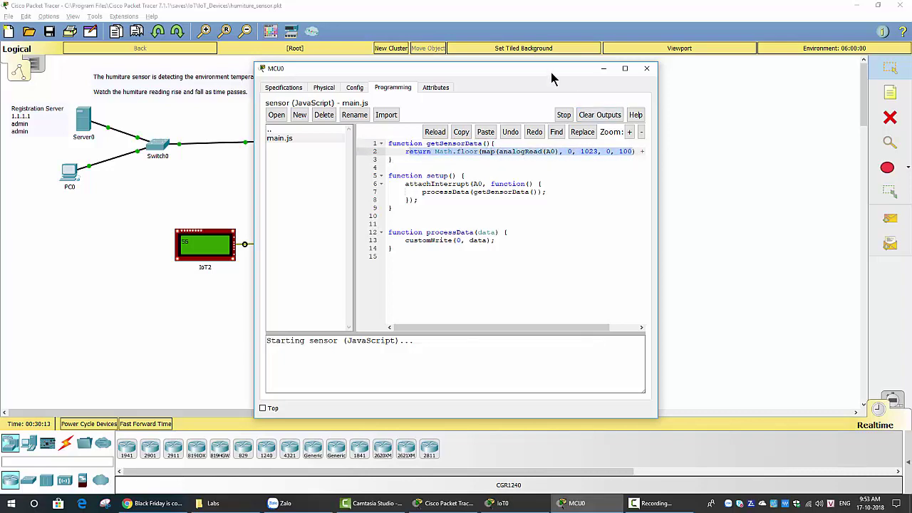
left_click_drag(551, 72, 705, 83)
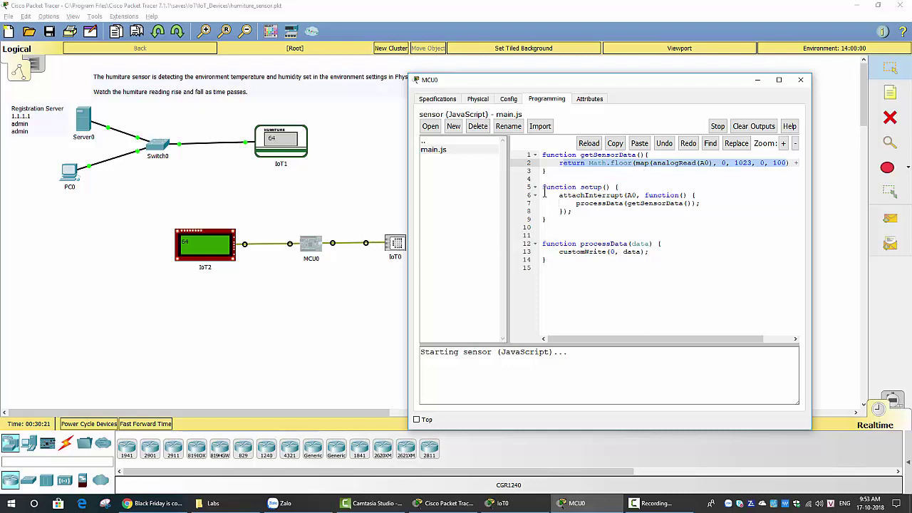
double_click(575, 188)
left_click_drag(576, 187, 612, 187)
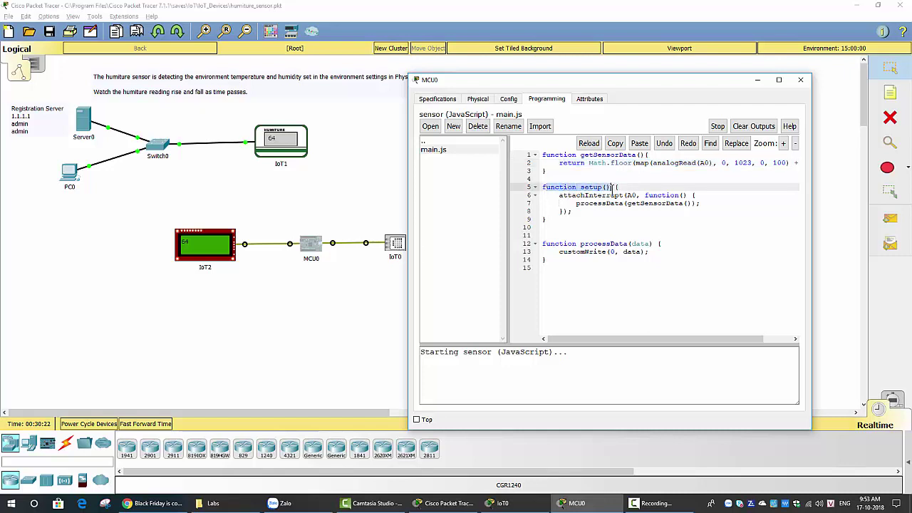
left_click(643, 205)
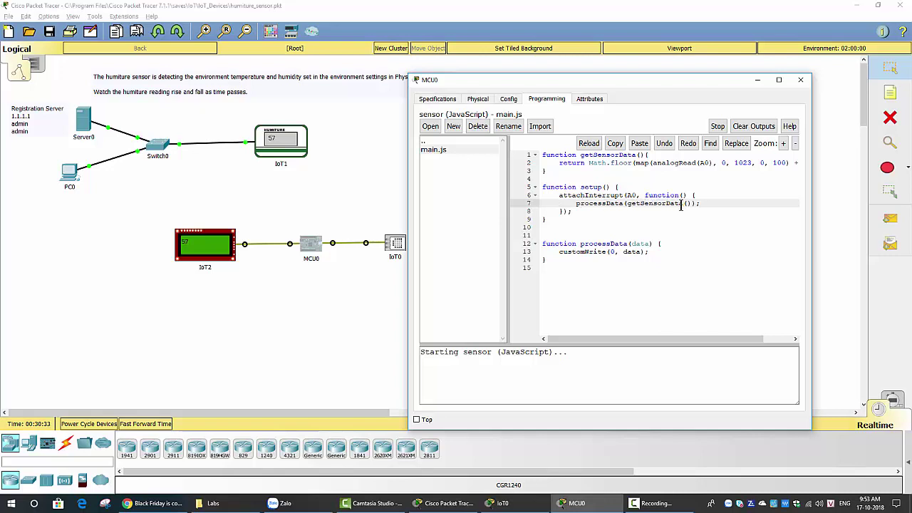
Highlight the processData header on line 12 and the customWrite data argument on line 13
left_click_drag(542, 244, 653, 244)
left_click(607, 261)
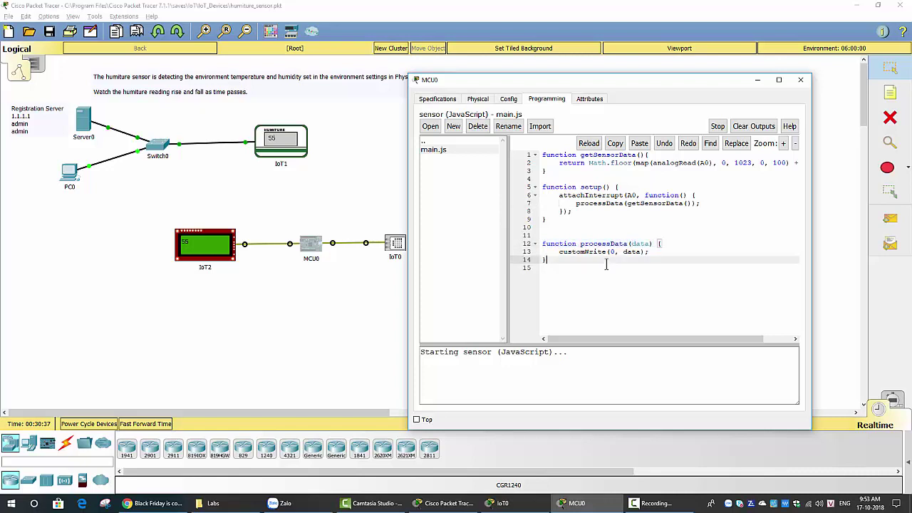
left_click(612, 255)
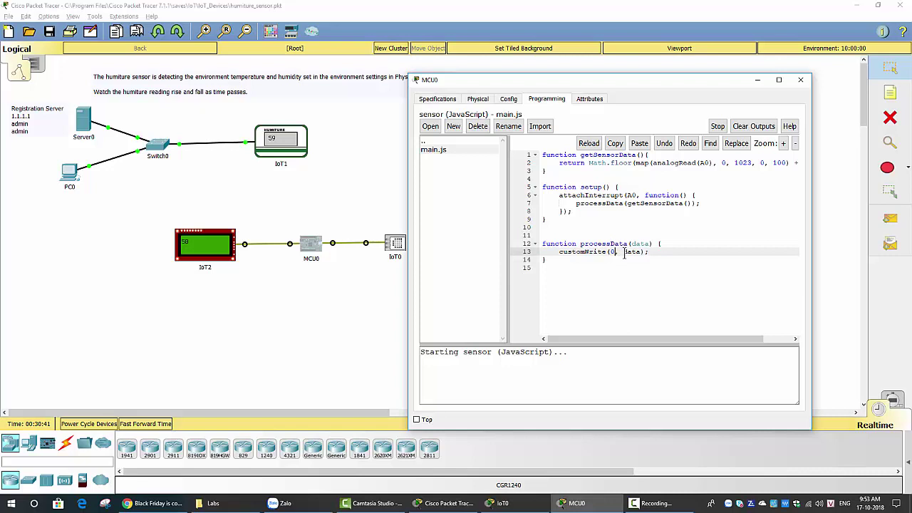
left_click_drag(624, 254, 641, 255)
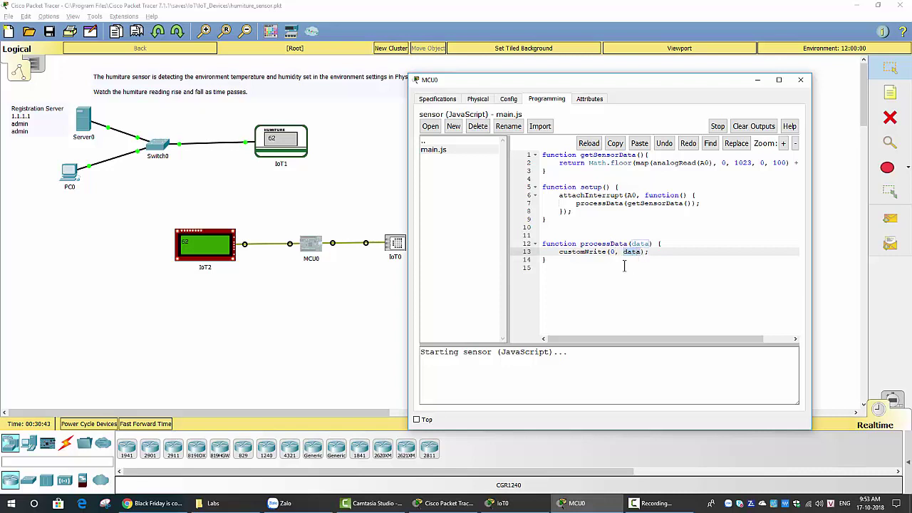